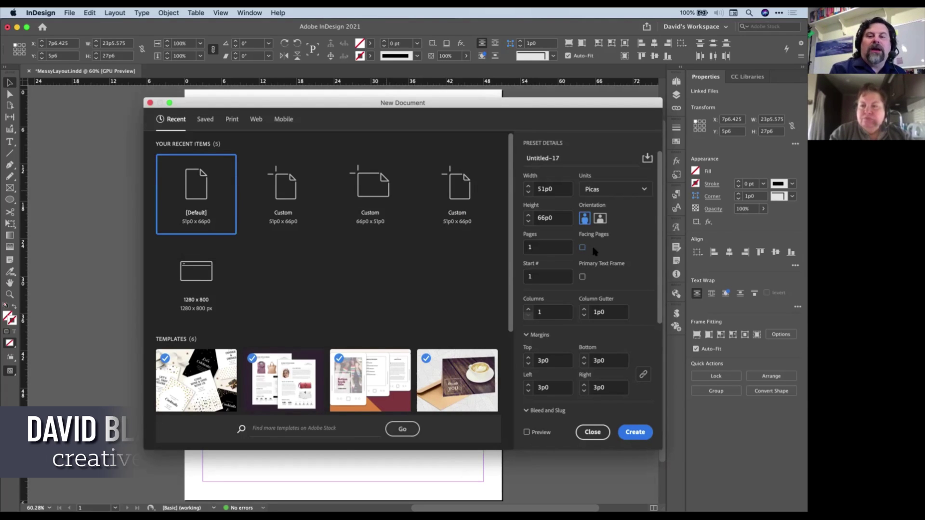
Step: Set the new document to one 51p0 × 66p0 page in picas with Facing Pages off
{"action": "left_click", "coordinate": [636, 431]}
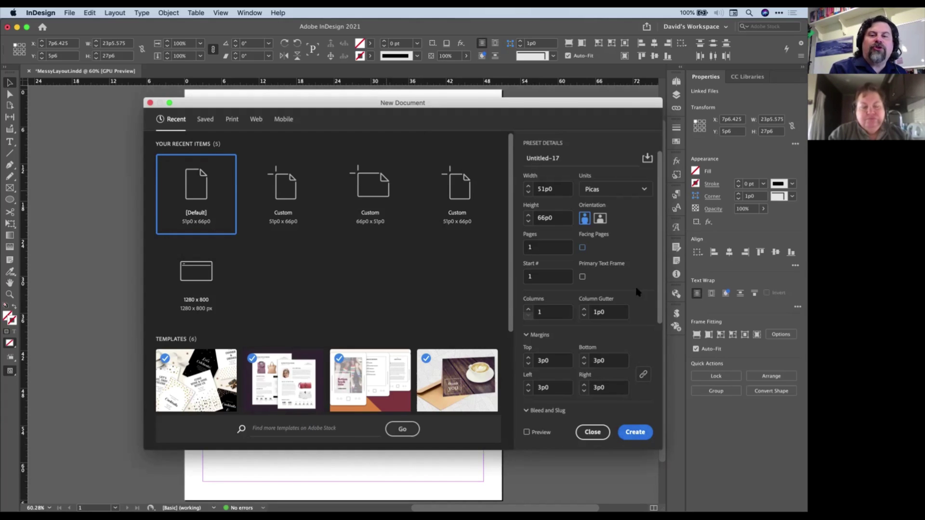
{"action": "left_click_drag", "start_coordinate": [570, 228], "coordinate": [630, 263]}
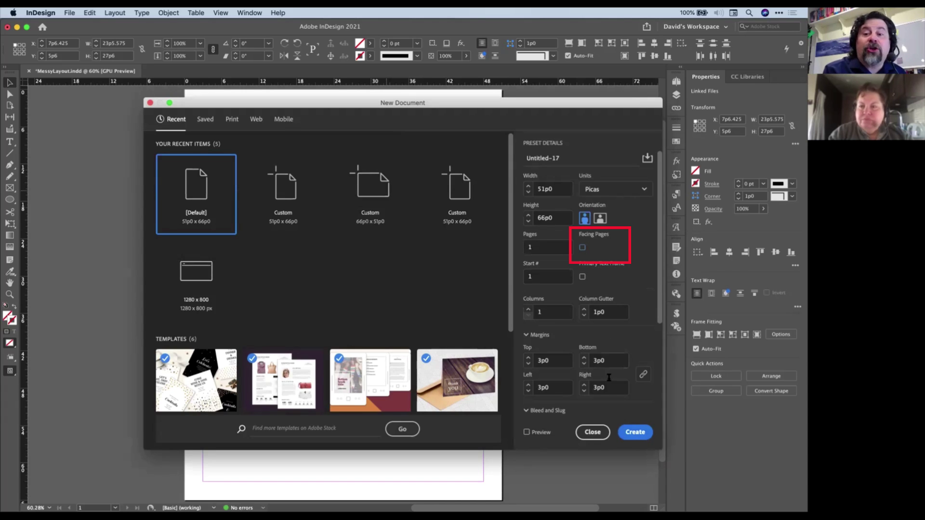
Step: Create the document and add three more pages, giving four single-page spreads
{"action": "left_click", "coordinate": [636, 433]}
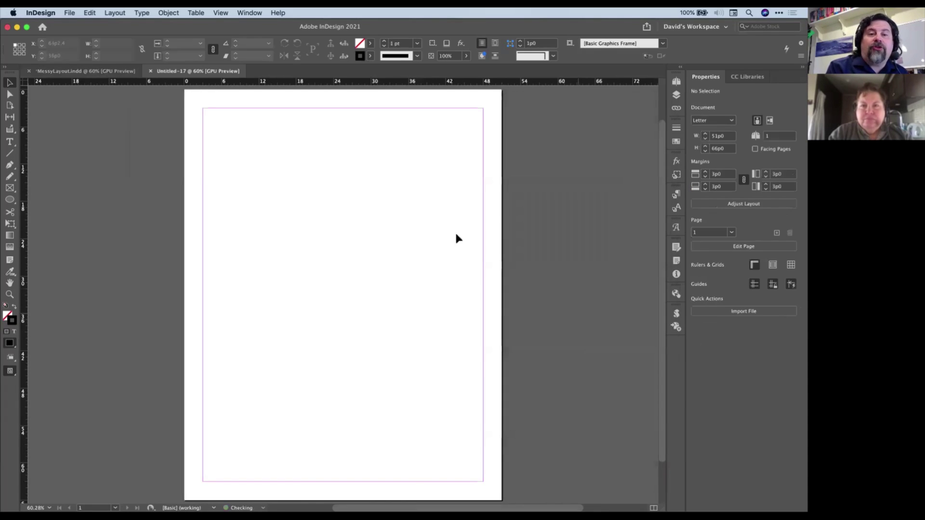
{"action": "left_click", "coordinate": [676, 81]}
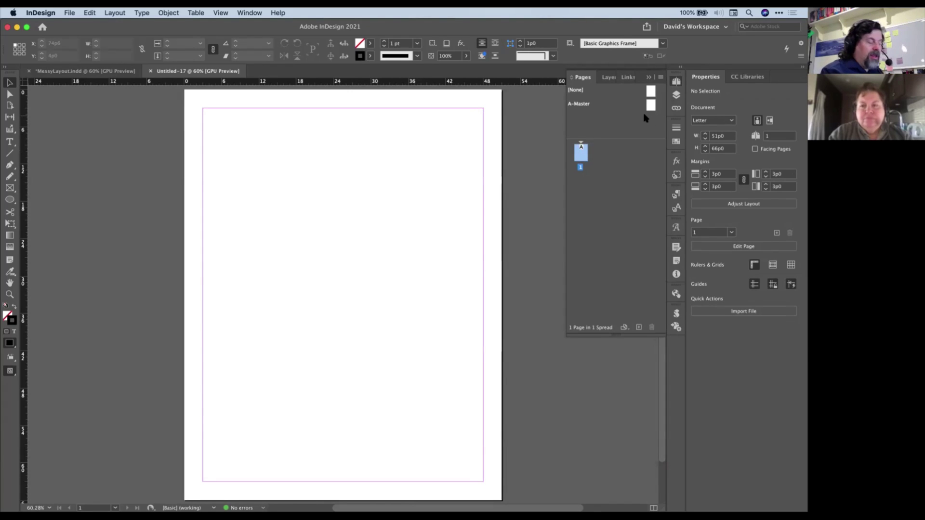
{"action": "key", "text": "super+shift+p"}
{"action": "key", "text": "super+shift+p"}
{"action": "key", "text": "super+shift+p"}
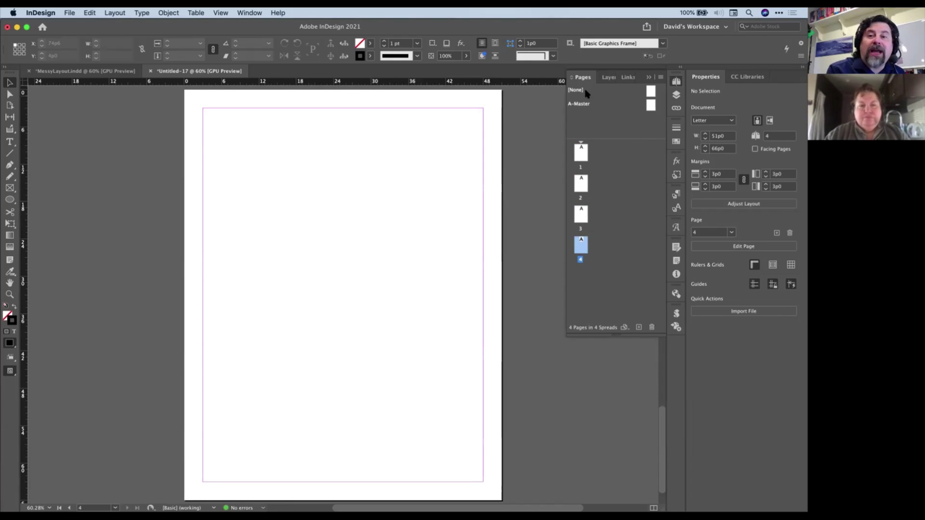
{"action": "left_click", "coordinate": [663, 79]}
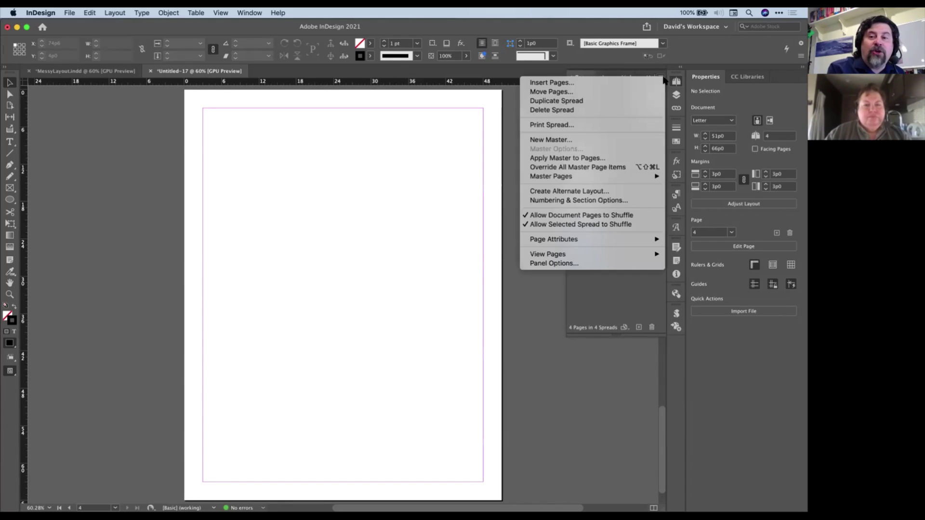
Step: Turn off Allow Document Pages to Shuffle and drag pages 2 and 3 beside page 1
{"action": "left_click", "coordinate": [547, 217]}
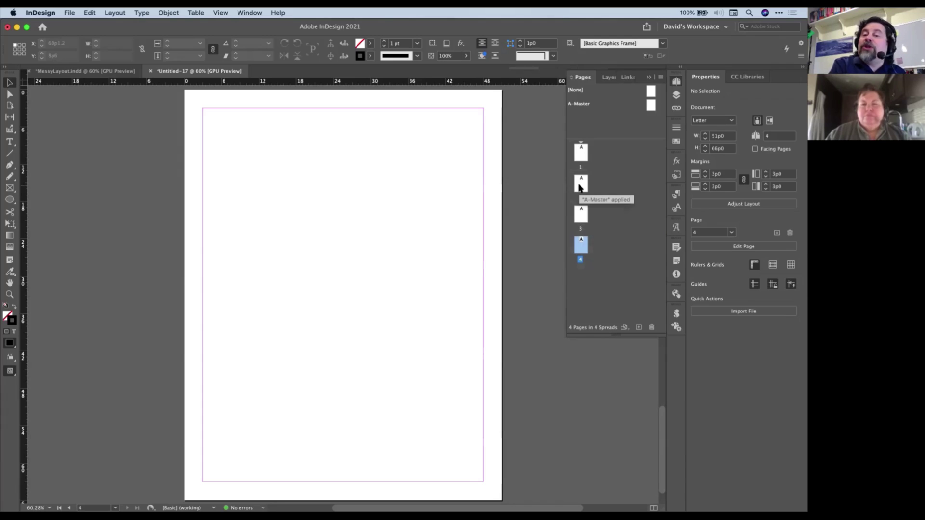
{"action": "left_click_drag", "start_coordinate": [580, 188], "coordinate": [591, 154]}
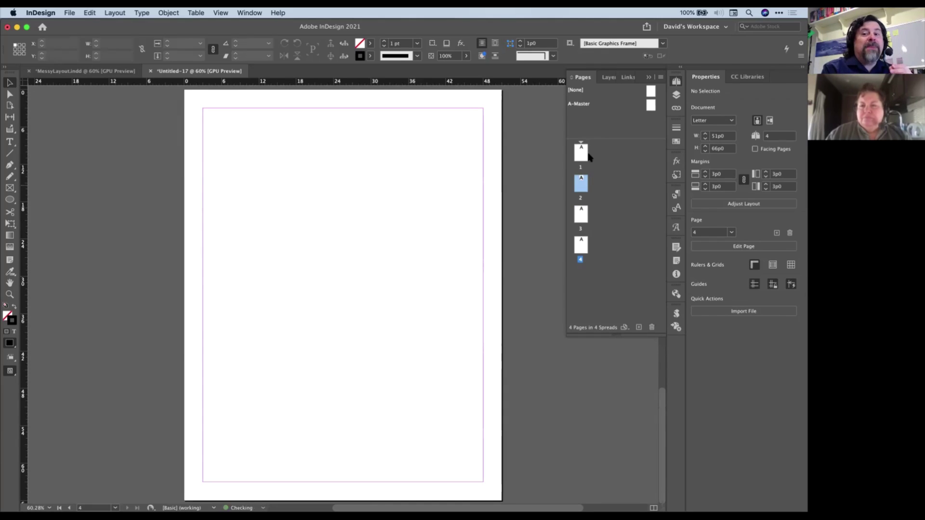
{"action": "left_click_drag", "start_coordinate": [581, 185], "coordinate": [618, 155]}
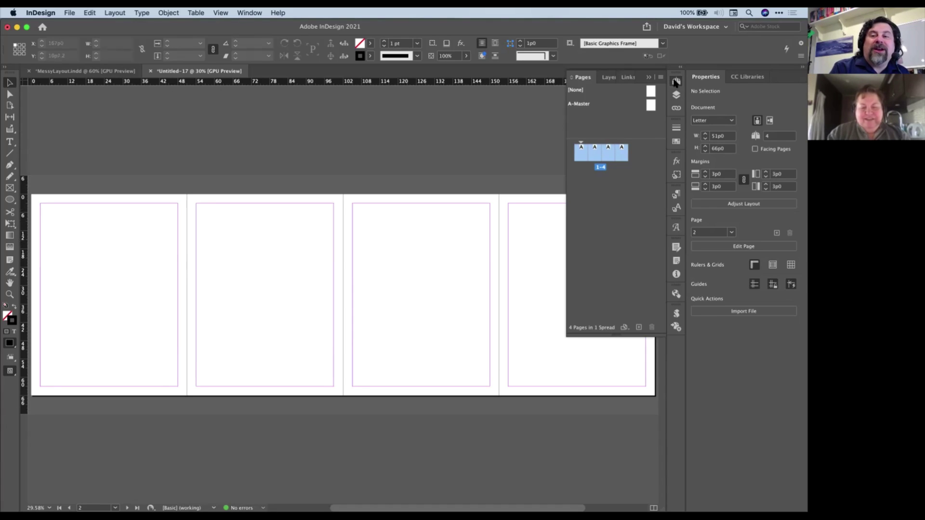
Step: With the Page tool, move page 1 off the spread to the left
{"action": "left_click", "coordinate": [676, 82]}
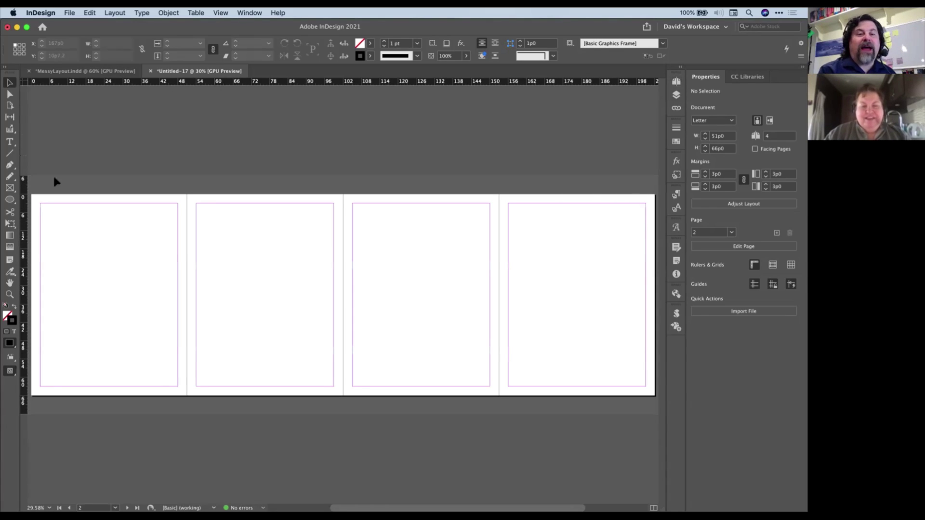
{"action": "left_click", "coordinate": [10, 107]}
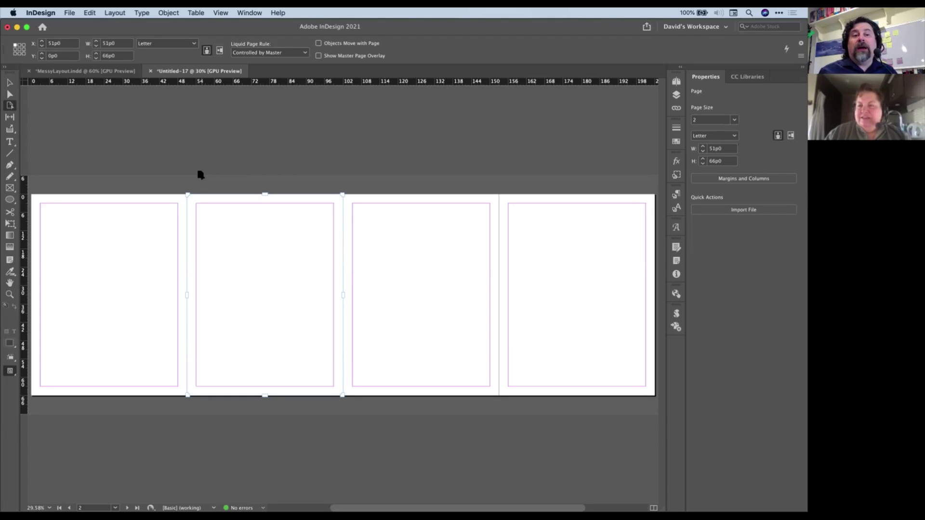
{"action": "left_click", "coordinate": [157, 237]}
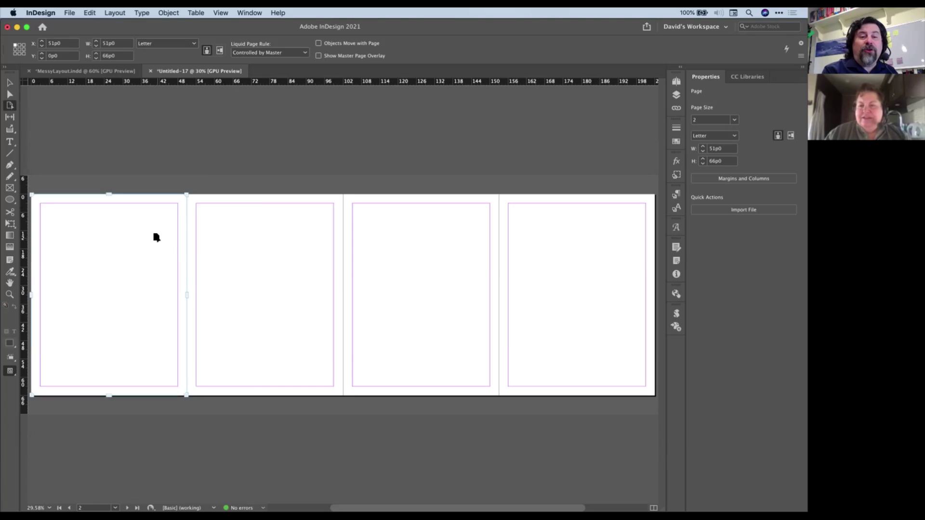
{"action": "key", "text": "Delete"}
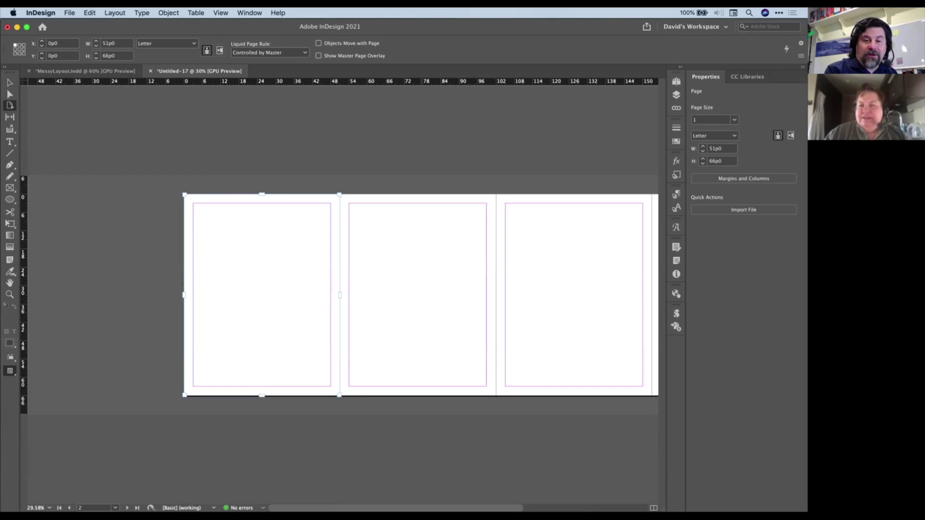
{"action": "key", "text": "super+minus"}
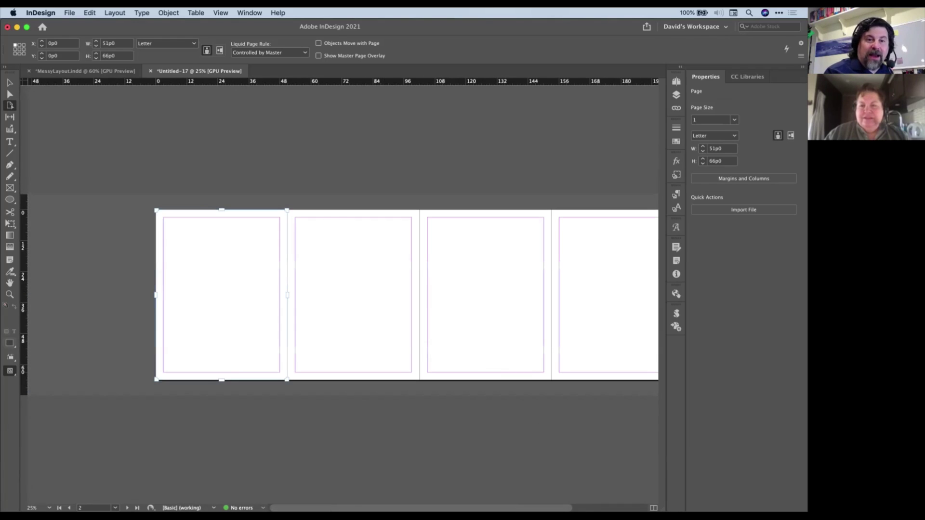
{"action": "left_click_drag", "start_coordinate": [226, 332], "coordinate": [147, 340]}
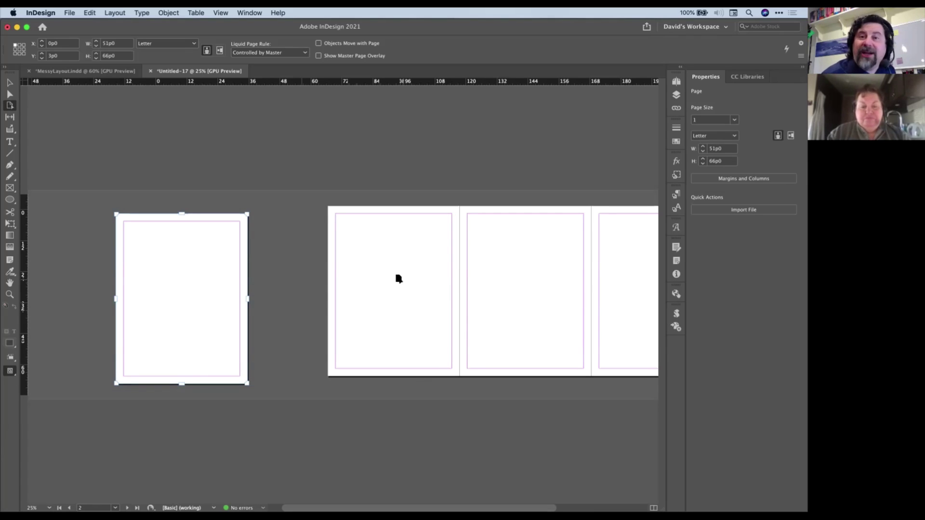
Step: Separate pages 2 and 4 from the spread, with page 2 raised above the others
{"action": "left_click_drag", "start_coordinate": [399, 278], "coordinate": [374, 218]}
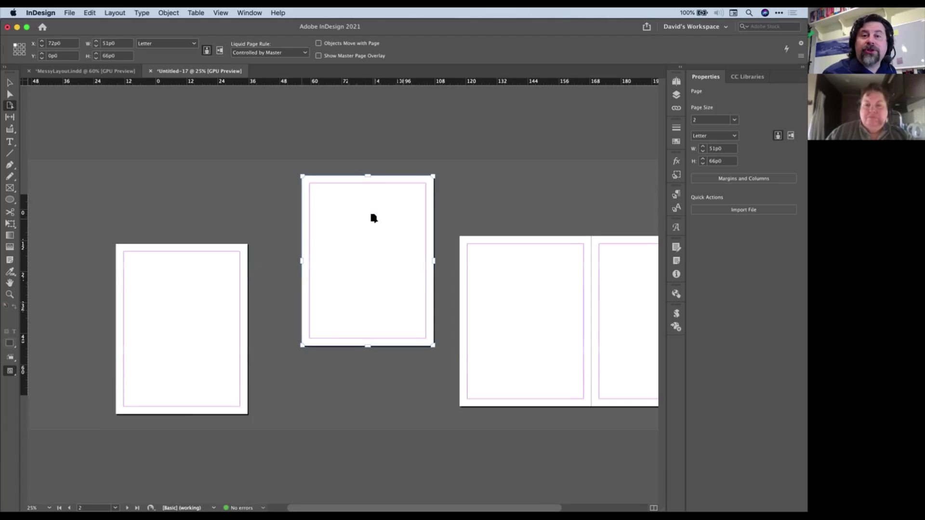
{"action": "left_click", "coordinate": [620, 321]}
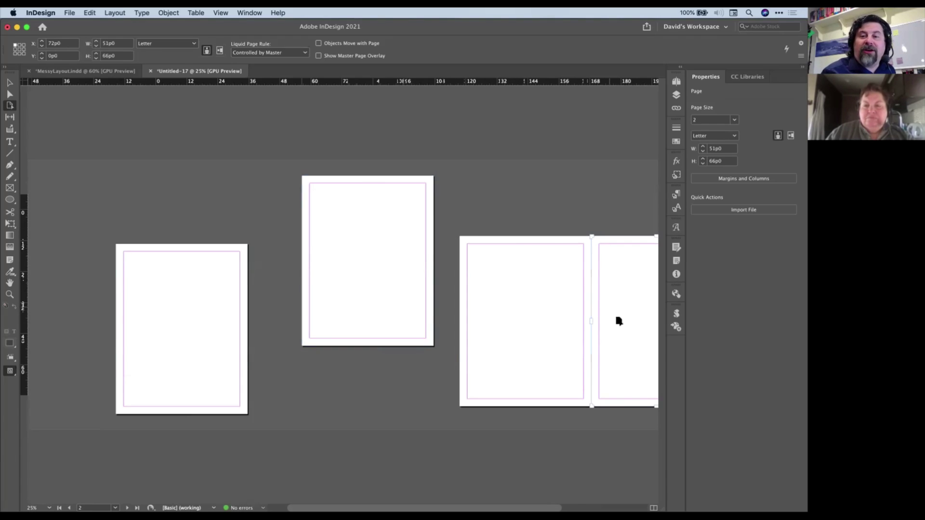
{"action": "left_click_drag", "start_coordinate": [619, 321], "coordinate": [407, 310]}
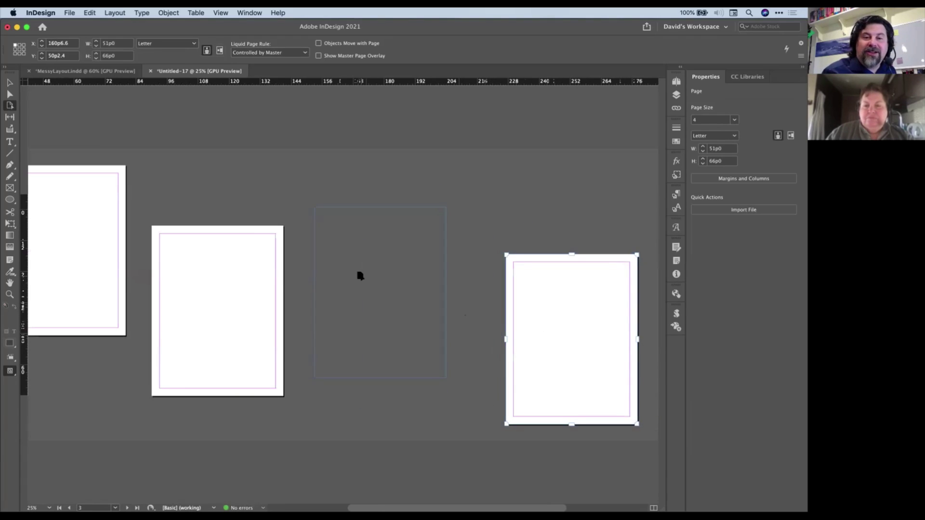
{"action": "left_click_drag", "start_coordinate": [361, 276], "coordinate": [360, 277]}
{"action": "key", "text": "super+minus"}
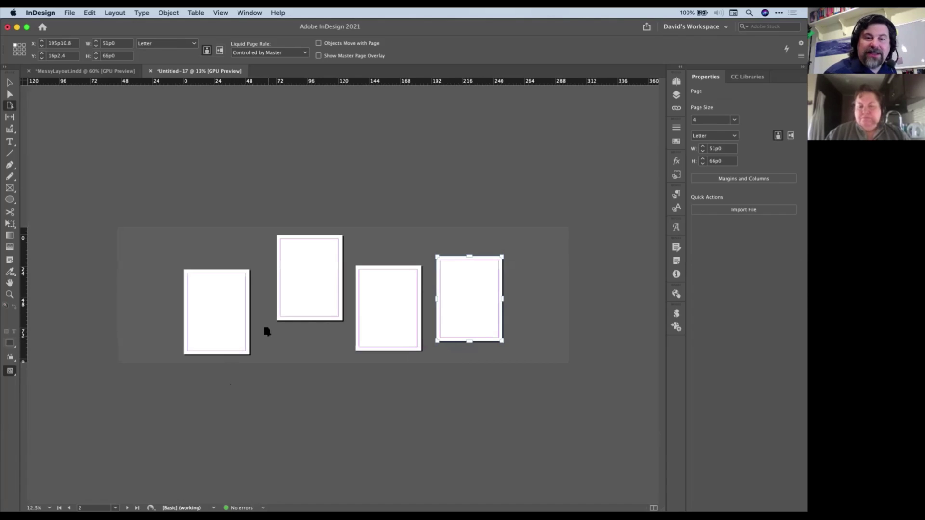
{"action": "left_click_drag", "start_coordinate": [299, 268], "coordinate": [333, 249]}
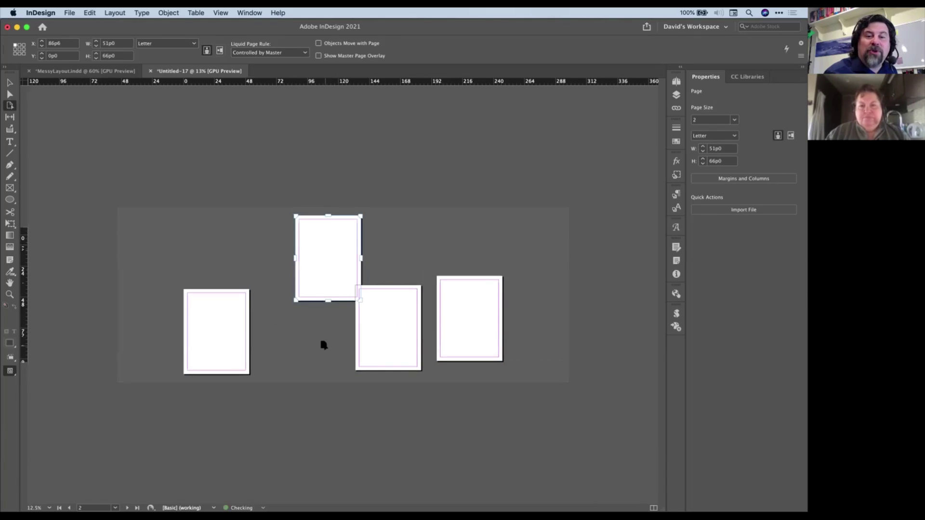
{"action": "key", "text": "super+z"}
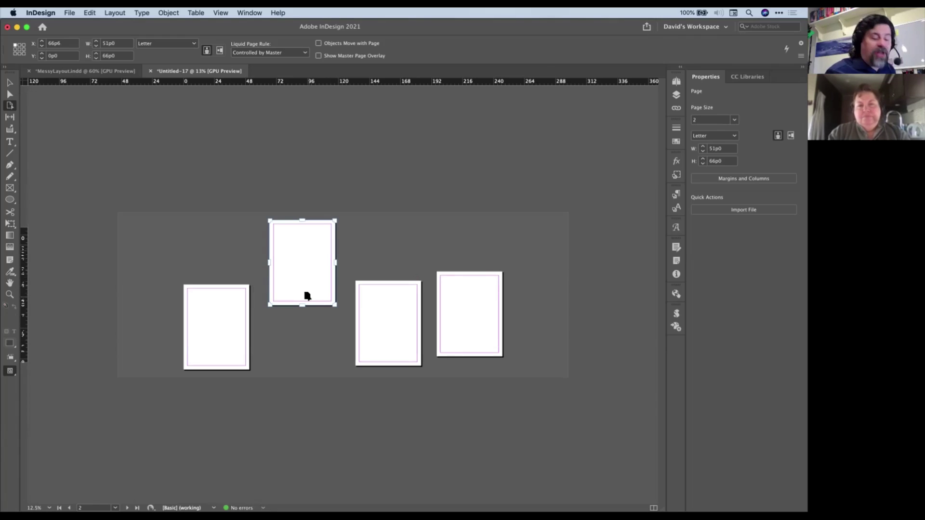
{"action": "key", "text": "super+equal"}
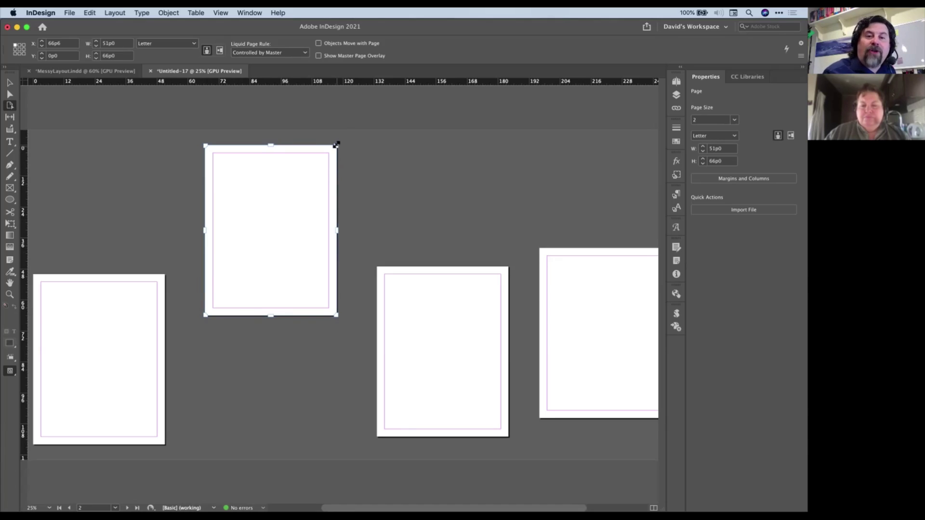
{"action": "left_click_drag", "start_coordinate": [336, 145], "coordinate": [262, 221]}
{"action": "key", "text": "super+z"}
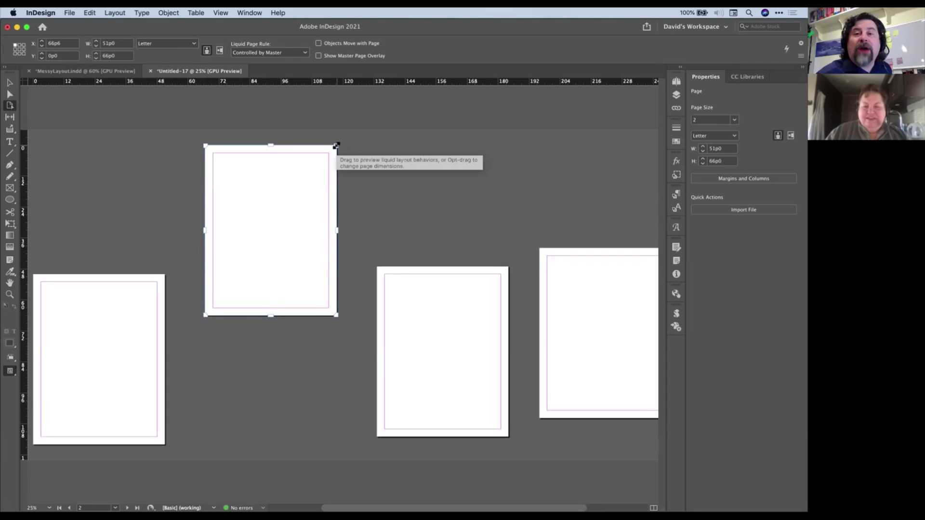
{"action": "left_click_drag", "start_coordinate": [336, 145], "coordinate": [298, 199]}
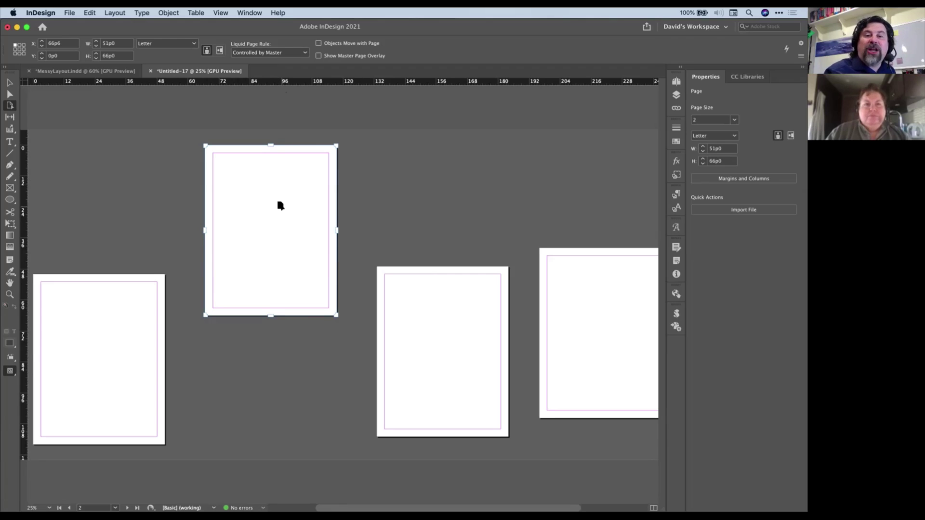
Step: Turn Liquid Page Rule off and resize page 2 to a short landscape, page 3 tall and narrow
{"action": "left_click", "coordinate": [267, 54]}
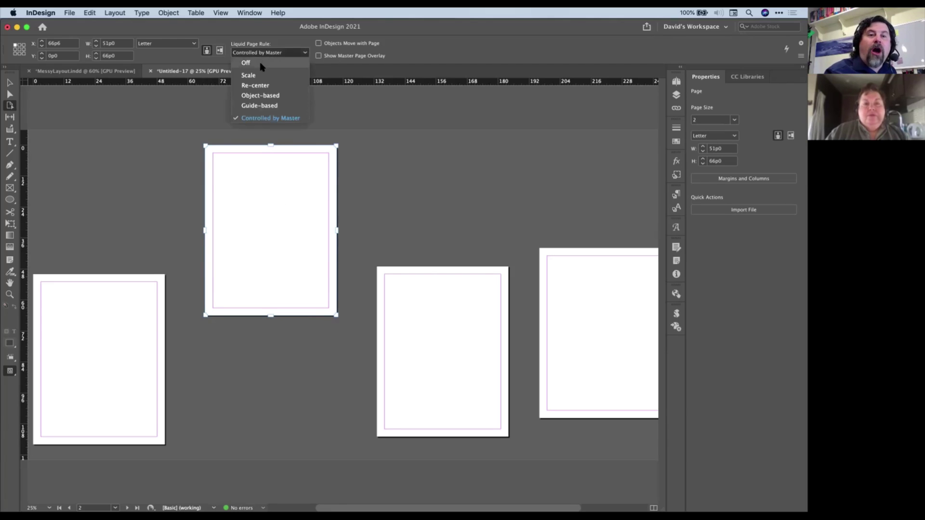
{"action": "left_click", "coordinate": [260, 63]}
{"action": "left_click_drag", "start_coordinate": [335, 146], "coordinate": [344, 229]}
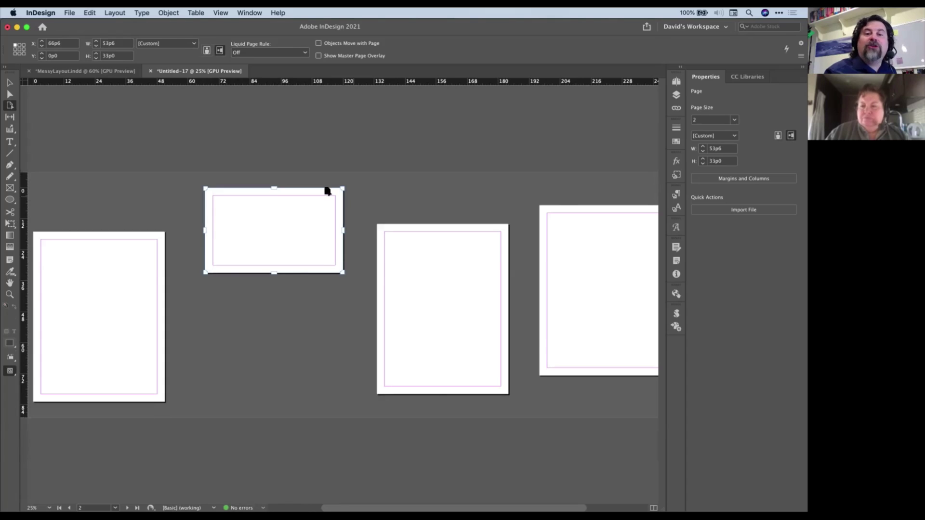
{"action": "left_click", "coordinate": [428, 268]}
{"action": "scroll", "coordinate": [386, 193], "scroll_direction": "right", "scroll_amount": 5}
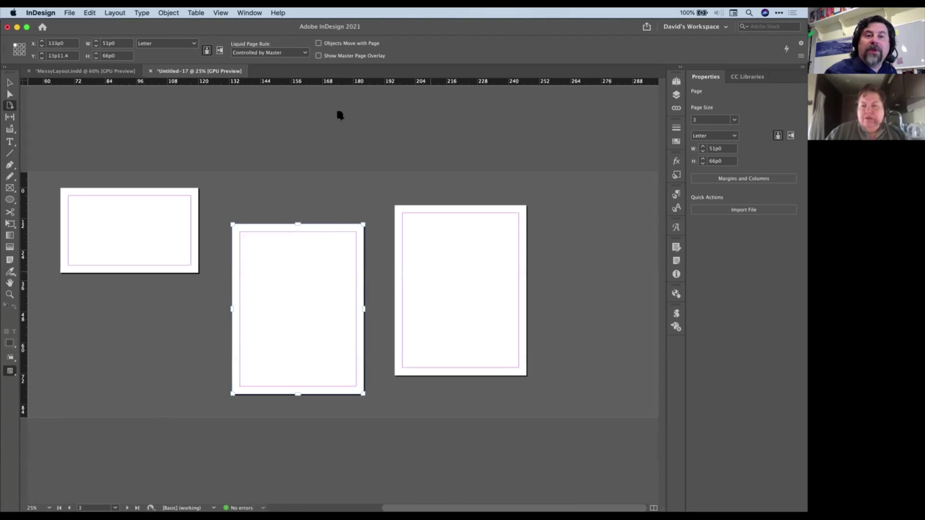
{"action": "left_click", "coordinate": [279, 54]}
{"action": "left_click", "coordinate": [265, 61]}
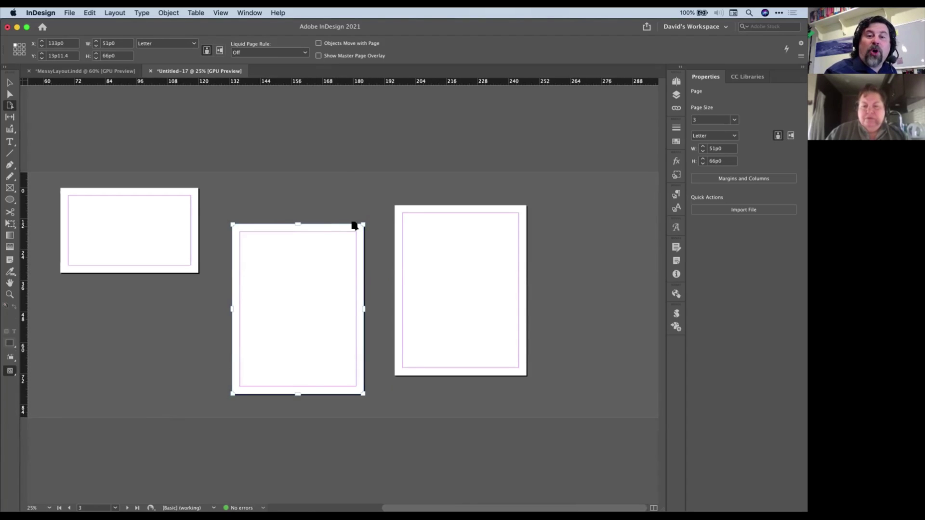
{"action": "left_click_drag", "start_coordinate": [355, 226], "coordinate": [303, 182]}
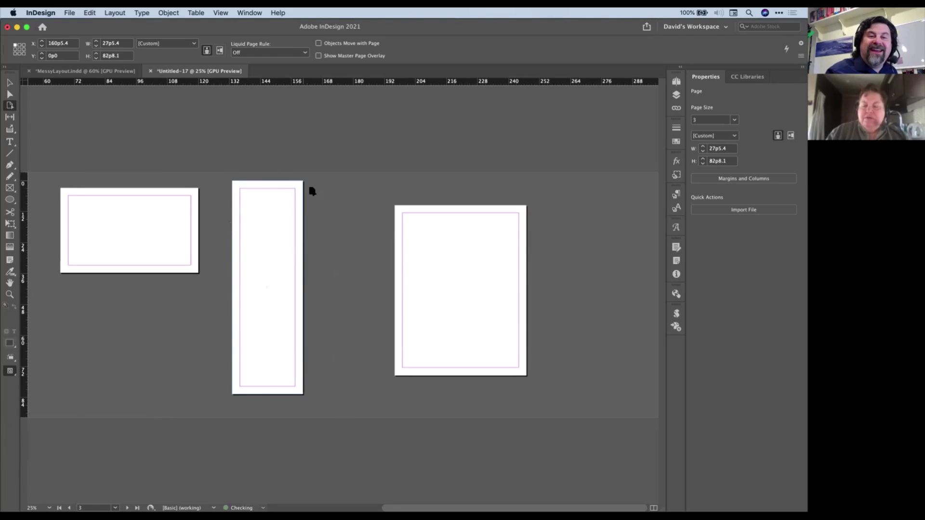
Step: Turn Liquid Page Rule off for page 4 and resize it to a 52p6.6 × 41p5.7 landscape
{"action": "left_click", "coordinate": [425, 250]}
{"action": "left_click", "coordinate": [275, 53]}
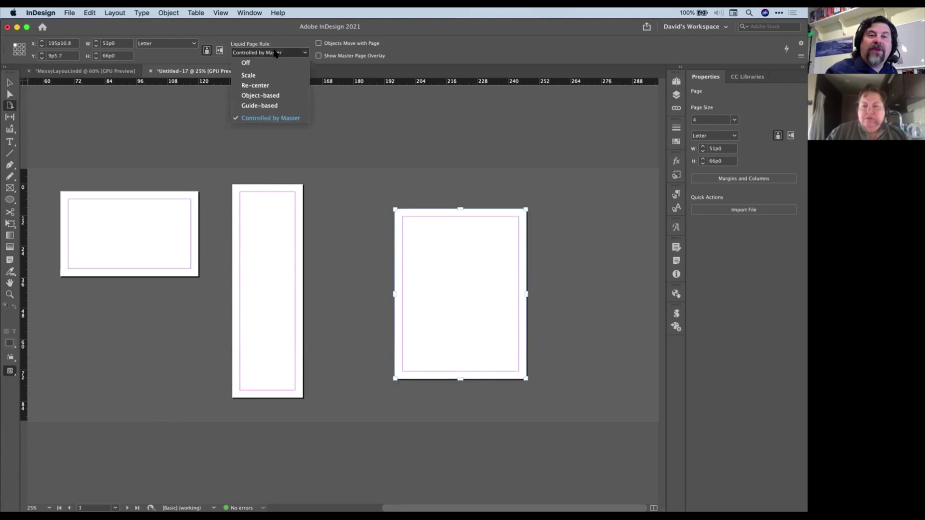
{"action": "left_click", "coordinate": [244, 62]}
{"action": "mouse_move", "coordinate": [527, 210]}
{"action": "left_mouse_down"}
{"action": "mouse_move", "coordinate": [547, 279]}
{"action": "mouse_move", "coordinate": [527, 210]}
{"action": "left_mouse_up"}
{"action": "left_click_drag", "start_coordinate": [450, 306], "coordinate": [398, 297]}
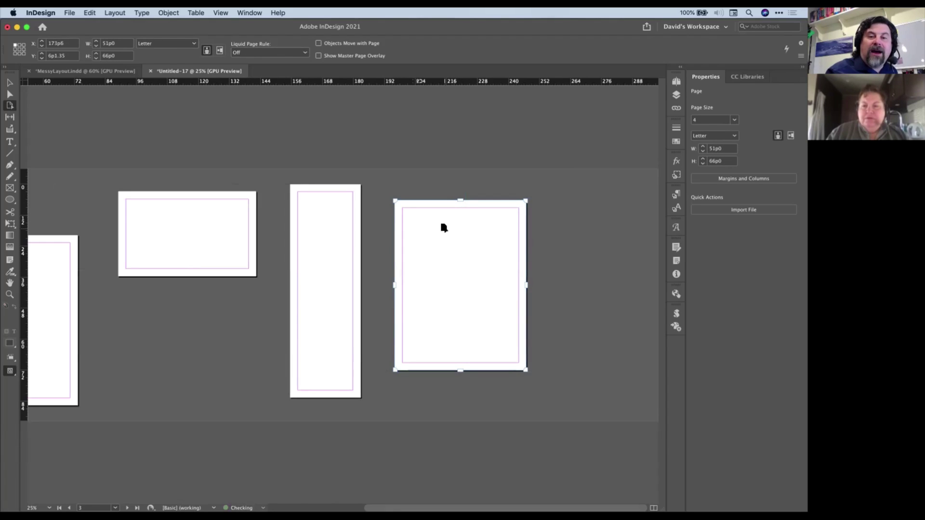
{"action": "left_click_drag", "start_coordinate": [525, 201], "coordinate": [528, 264]}
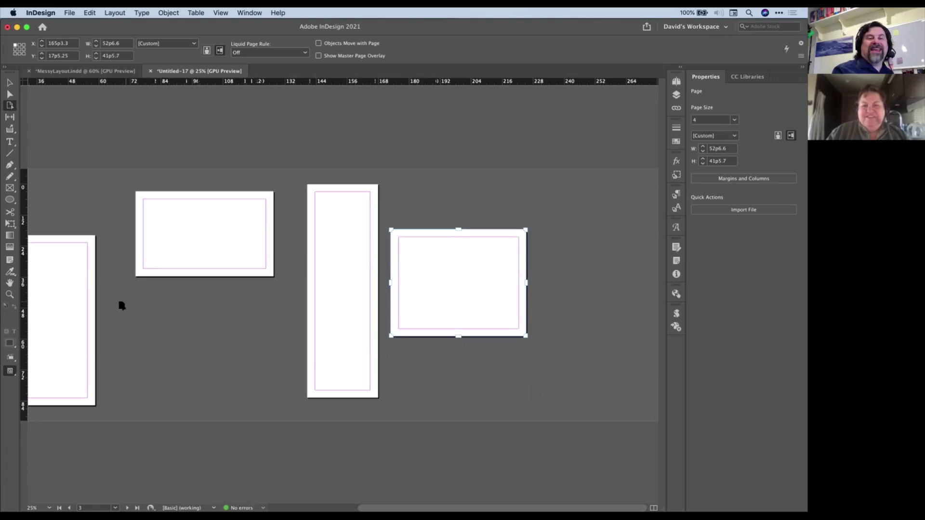
Step: Turn Liquid Page Rule off for page 1 and set it to A3 (70p1.89 × 99p2.551)
{"action": "scroll", "coordinate": [281, 300], "scroll_direction": "left", "scroll_amount": 4}
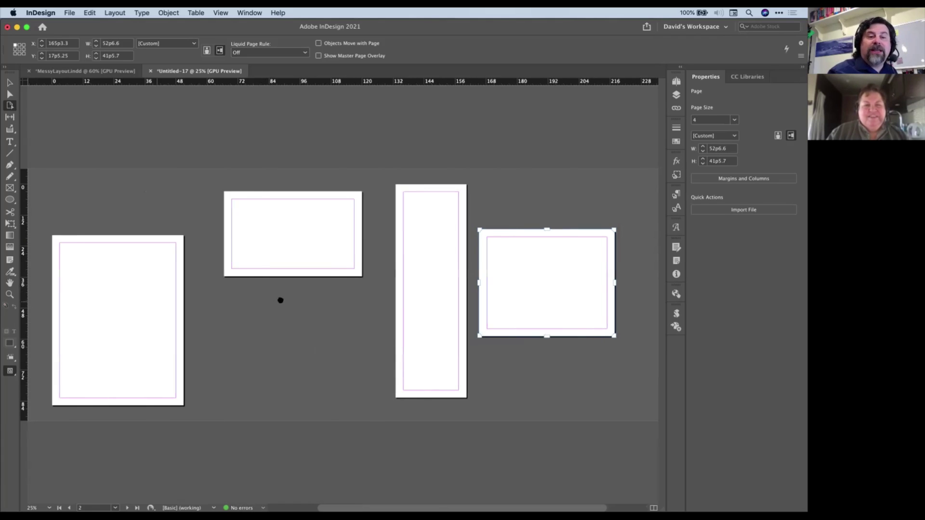
{"action": "left_click", "coordinate": [165, 295]}
{"action": "scroll", "coordinate": [172, 281], "scroll_direction": "left", "scroll_amount": 4}
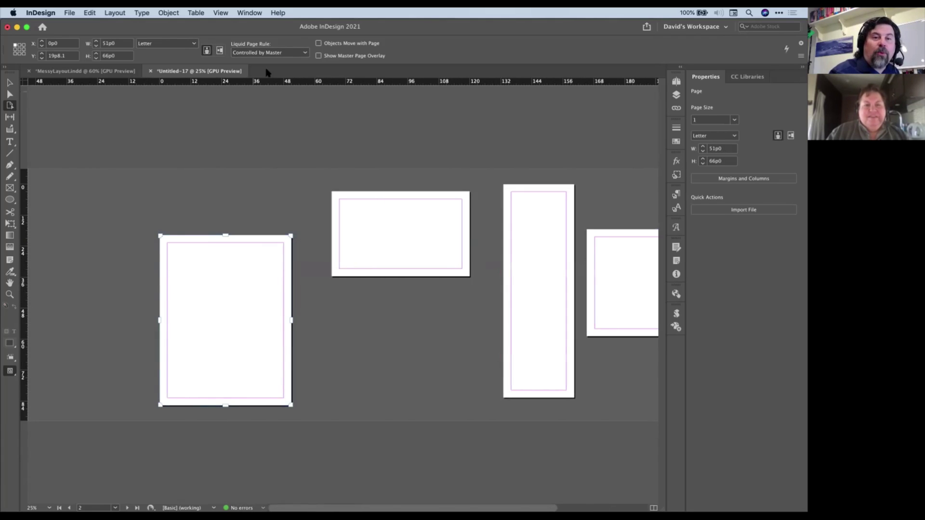
{"action": "left_click", "coordinate": [268, 52]}
{"action": "left_click", "coordinate": [246, 62]}
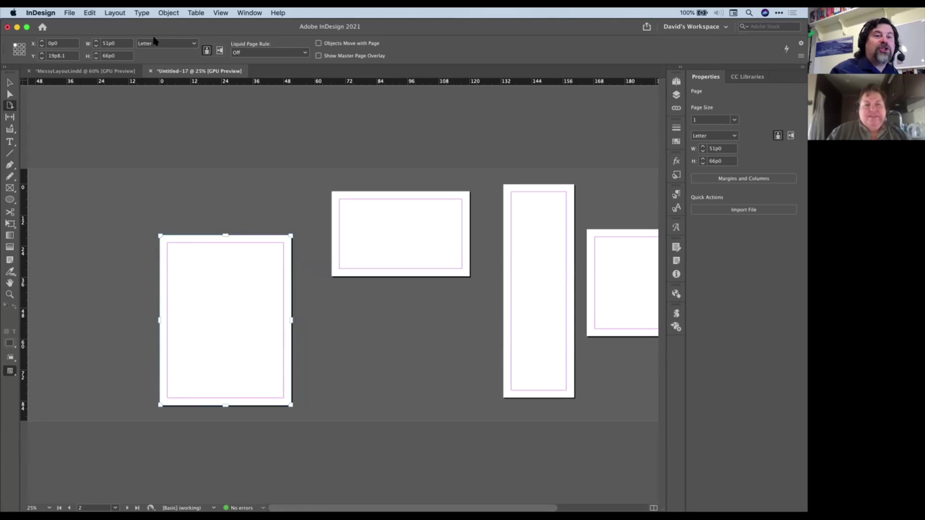
{"action": "left_click", "coordinate": [155, 42]}
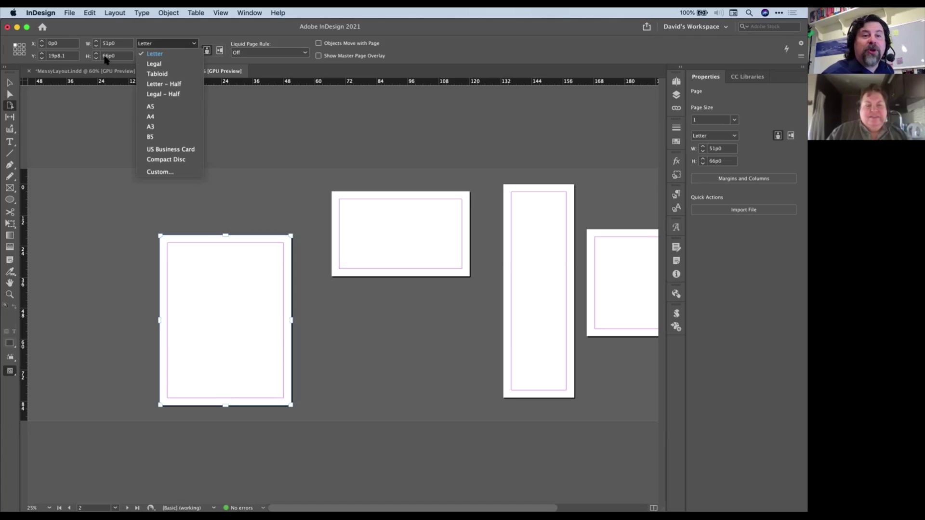
{"action": "left_click", "coordinate": [151, 126]}
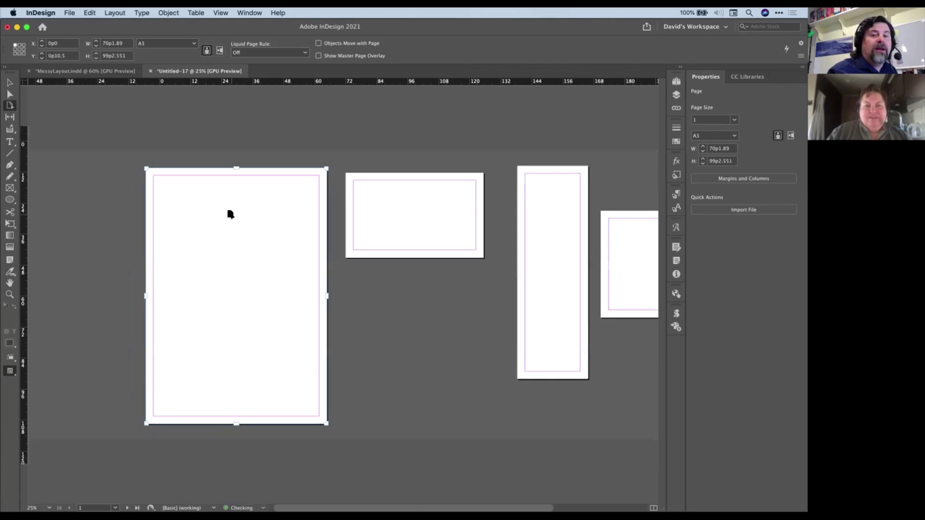
{"action": "scroll", "coordinate": [332, 302], "scroll_direction": "right", "scroll_amount": 5}
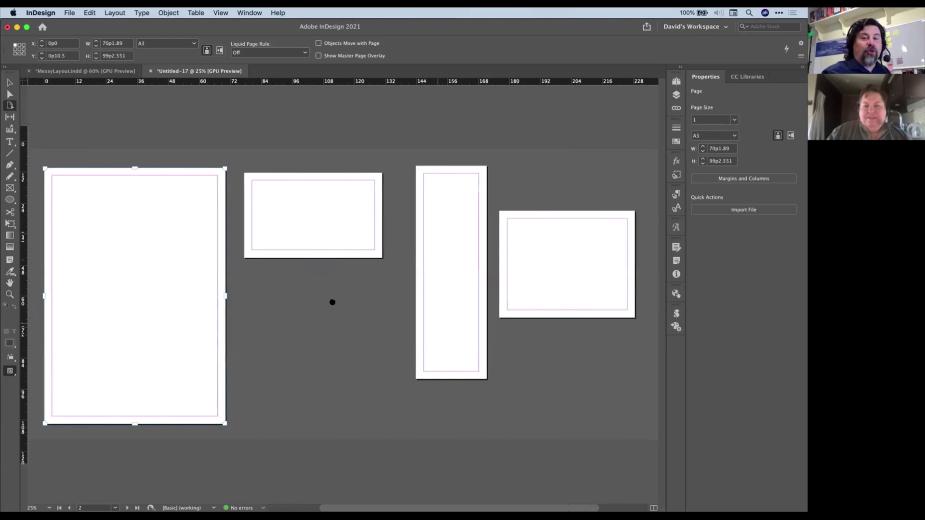
{"action": "scroll", "coordinate": [332, 302], "scroll_direction": "right", "scroll_amount": 1}
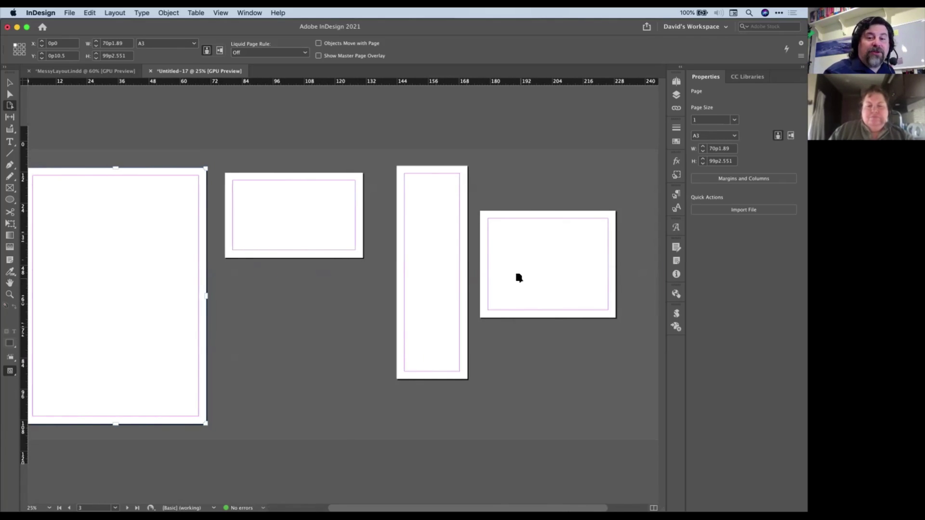
Step: Drag landscape page 4 onto tall page 3 so their top edges align at Y 0p0
{"action": "left_click_drag", "start_coordinate": [519, 278], "coordinate": [320, 310]}
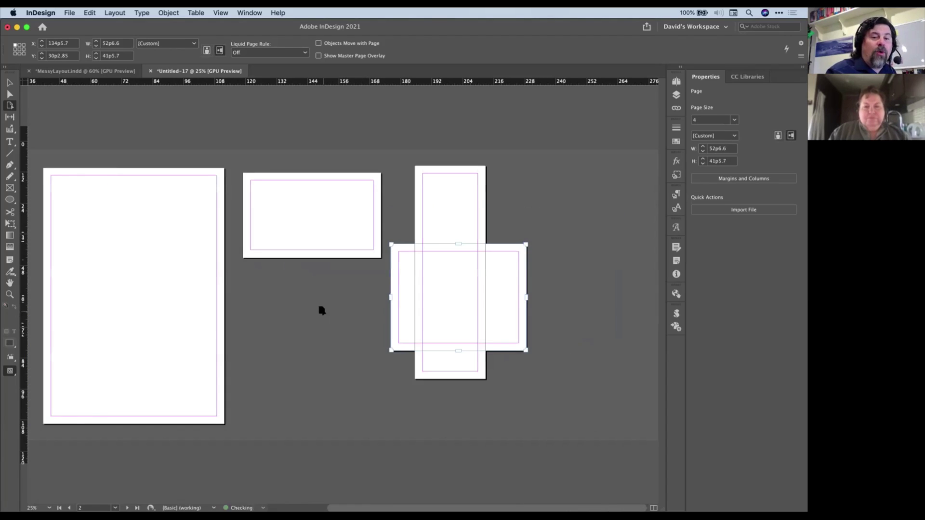
{"action": "left_click_drag", "start_coordinate": [514, 319], "coordinate": [526, 247]}
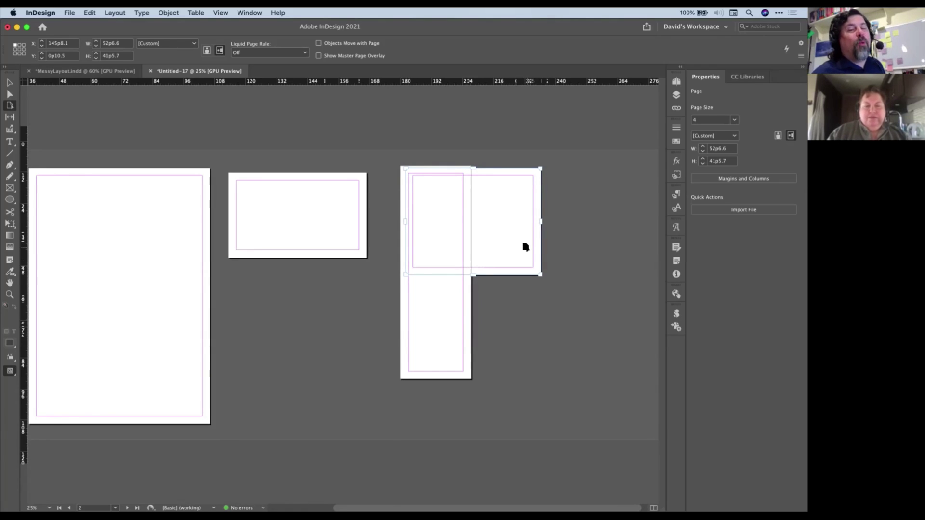
{"action": "left_click_drag", "start_coordinate": [526, 248], "coordinate": [518, 244]}
Step: Draw a text frame across the overlapped pages and fill it with placeholder text
{"action": "left_click", "coordinate": [9, 142]}
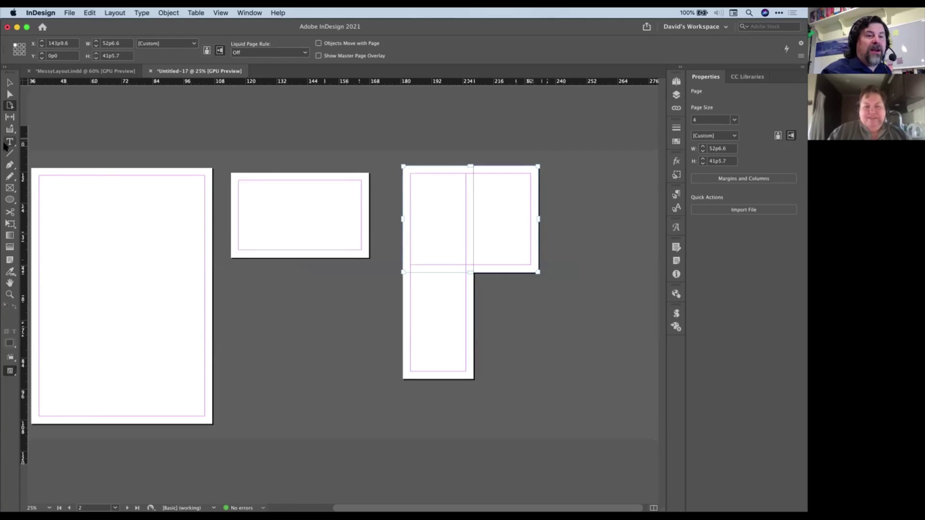
{"action": "left_click_drag", "start_coordinate": [419, 202], "coordinate": [459, 254]}
{"action": "right_click", "coordinate": [447, 224]}
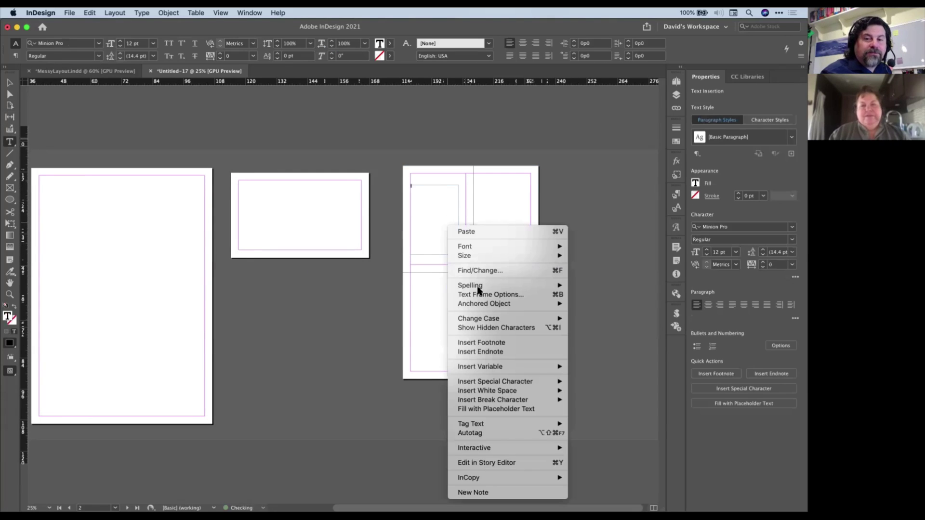
{"action": "left_click", "coordinate": [475, 409]}
{"action": "key", "text": "Escape"}
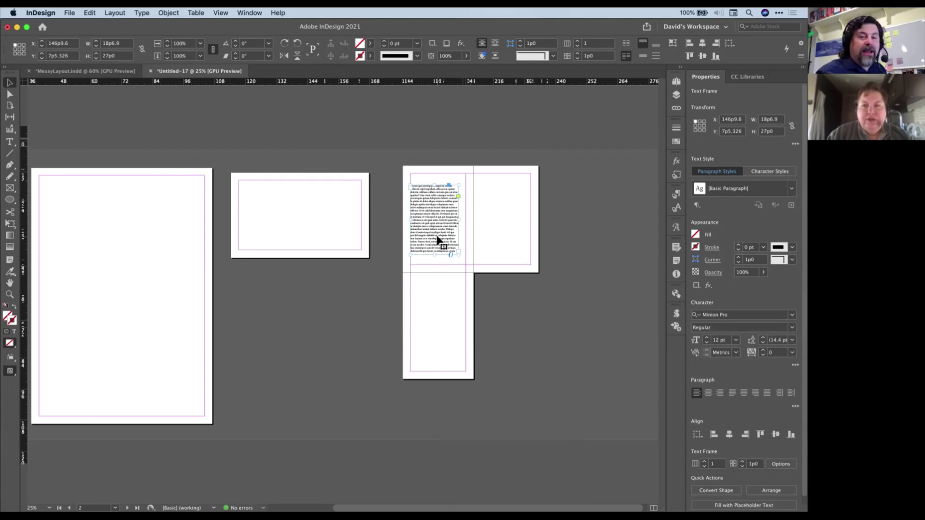
Step: Nudge the 18p6.9 × 27p0 text frame slightly right and up
{"action": "key", "text": "super+equal"}
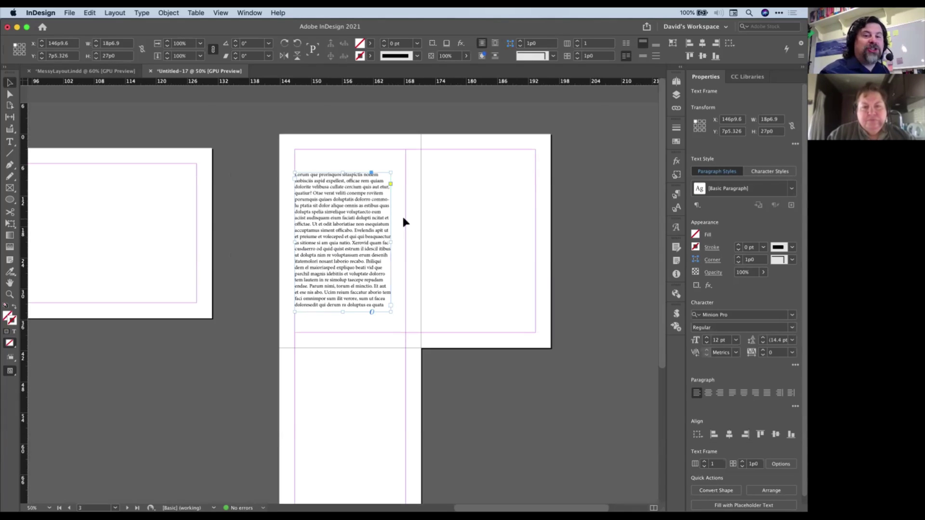
{"action": "left_click_drag", "start_coordinate": [352, 215], "coordinate": [357, 213]}
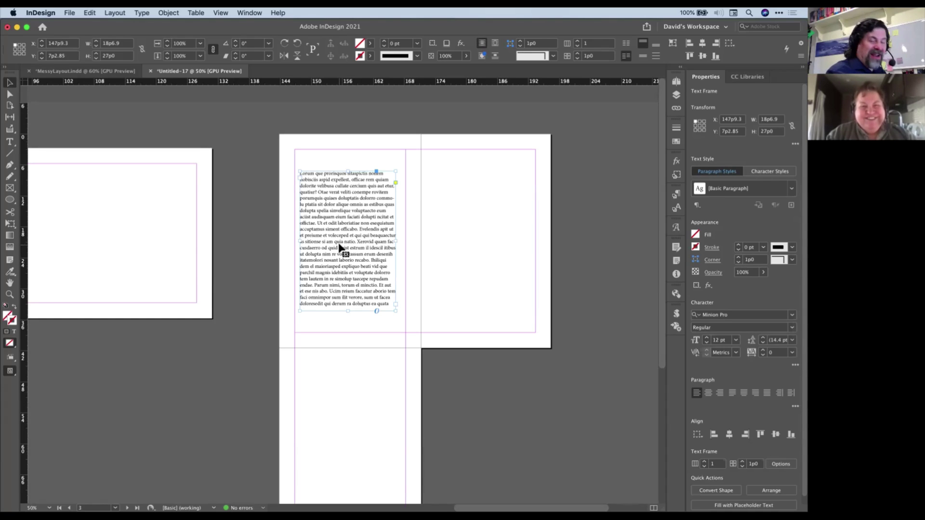
{"action": "key", "text": "super+minus"}
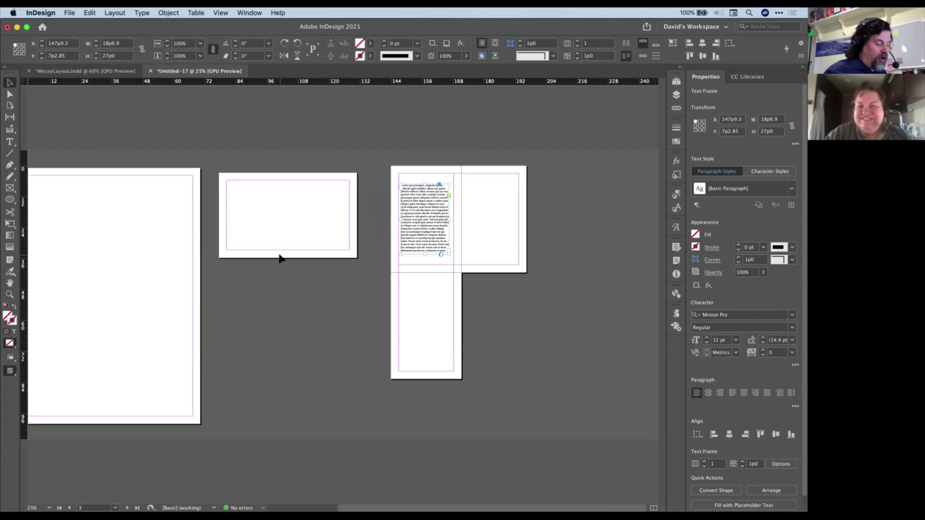
Step: Pull page 4 clear of page 3 and lower page 2 into line beside it
{"action": "key", "text": "super+minus"}
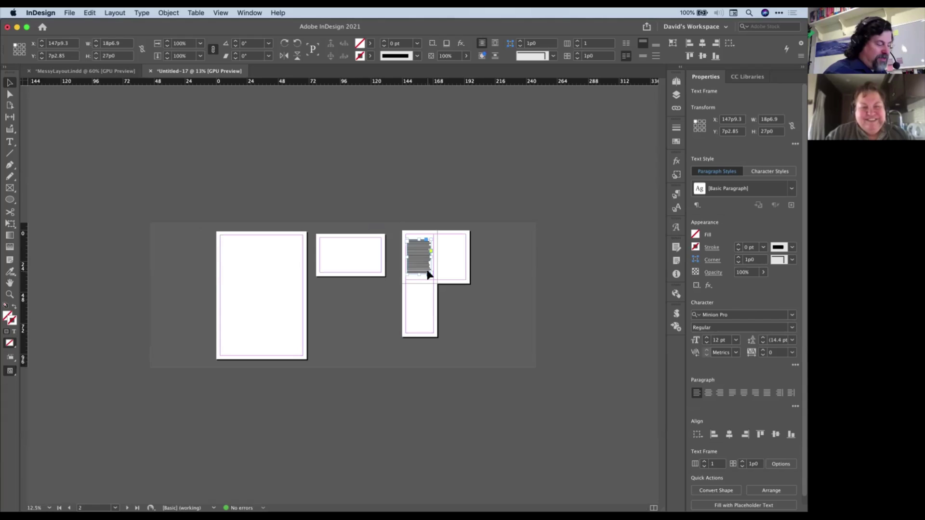
{"action": "key", "text": "shift+p"}
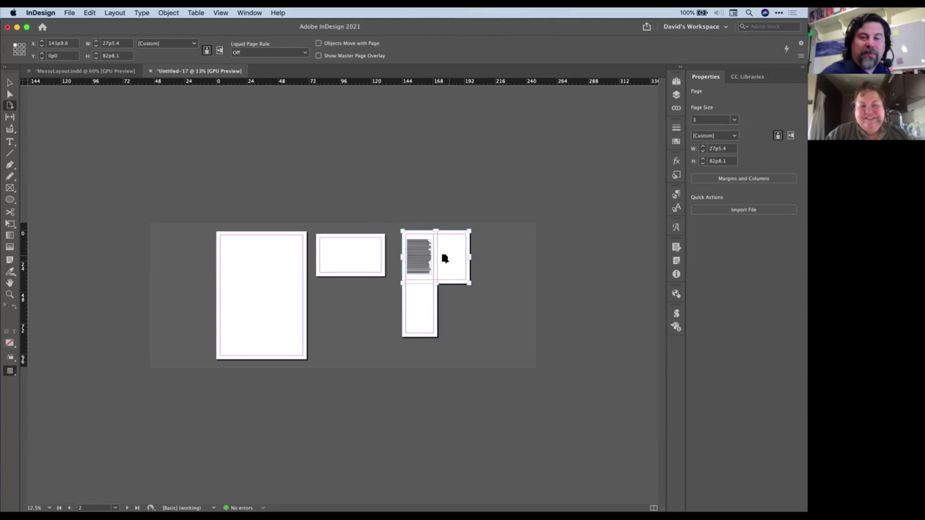
{"action": "left_click_drag", "start_coordinate": [445, 259], "coordinate": [488, 281]}
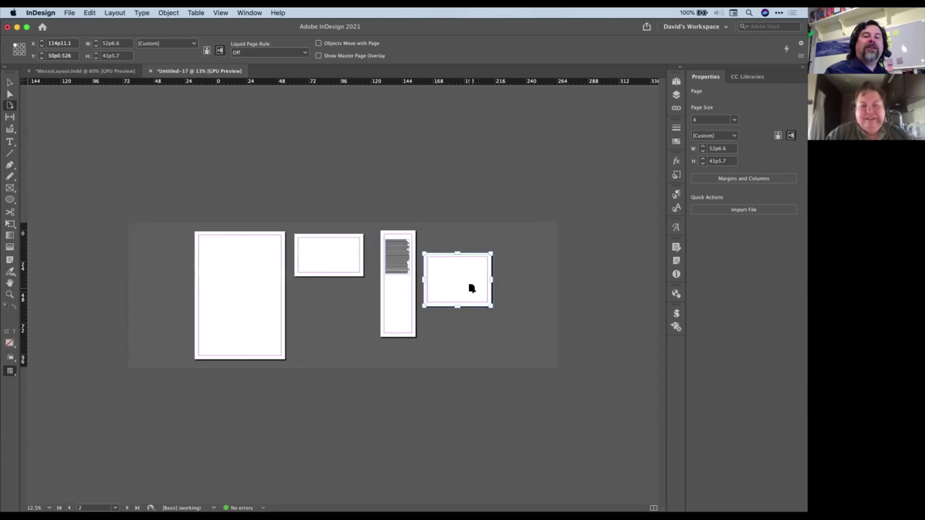
{"action": "left_click_drag", "start_coordinate": [324, 264], "coordinate": [329, 292]}
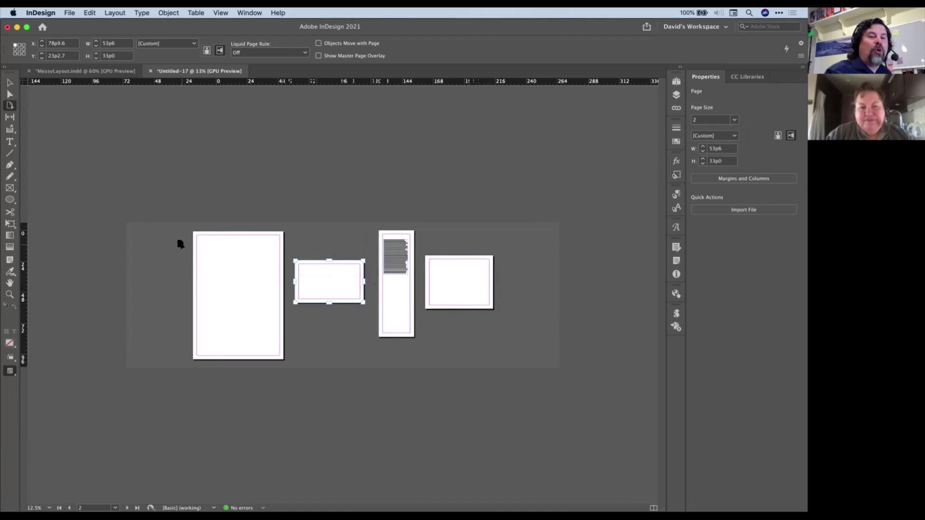
Step: Shift-select pages 2, 3 and 4 together with the Page tool
{"action": "left_click", "coordinate": [241, 262], "text": "shift"}
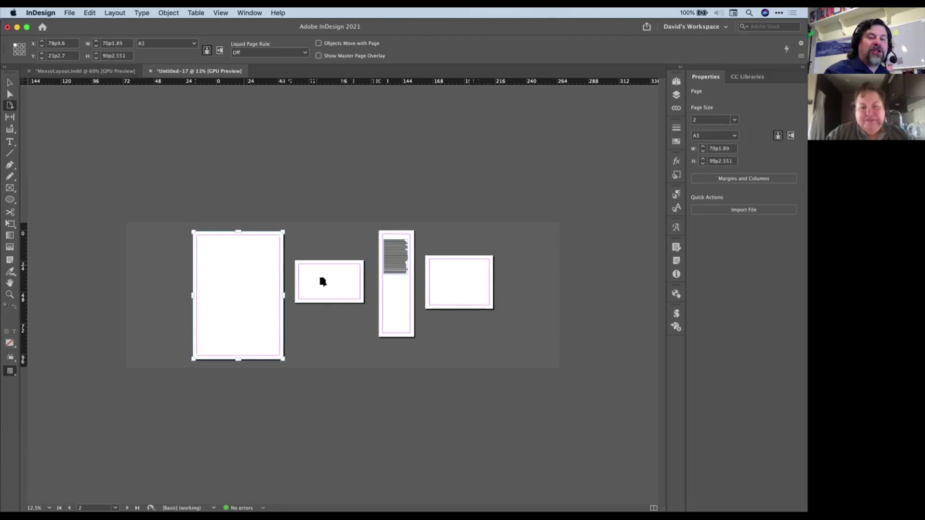
{"action": "left_click", "coordinate": [394, 296], "text": "shift"}
{"action": "left_click", "coordinate": [459, 293], "text": "shift"}
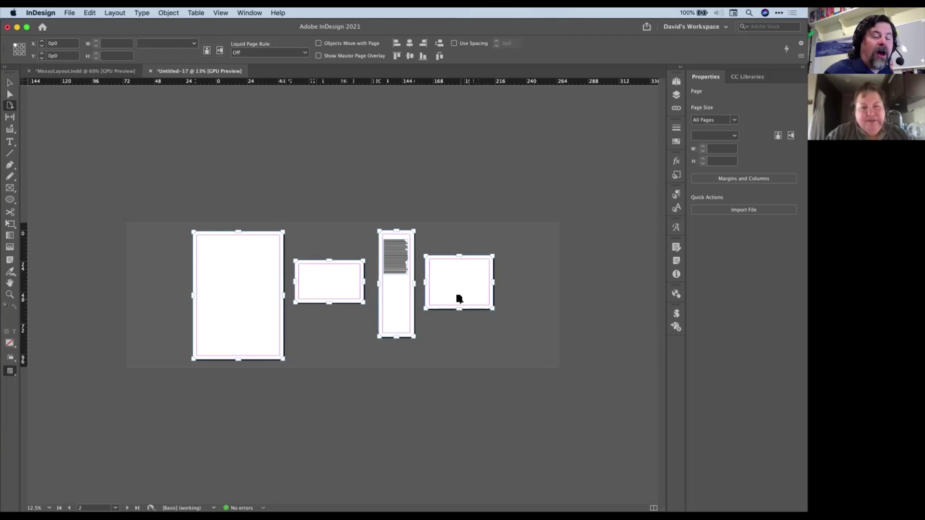
{"action": "left_click", "coordinate": [452, 301]}
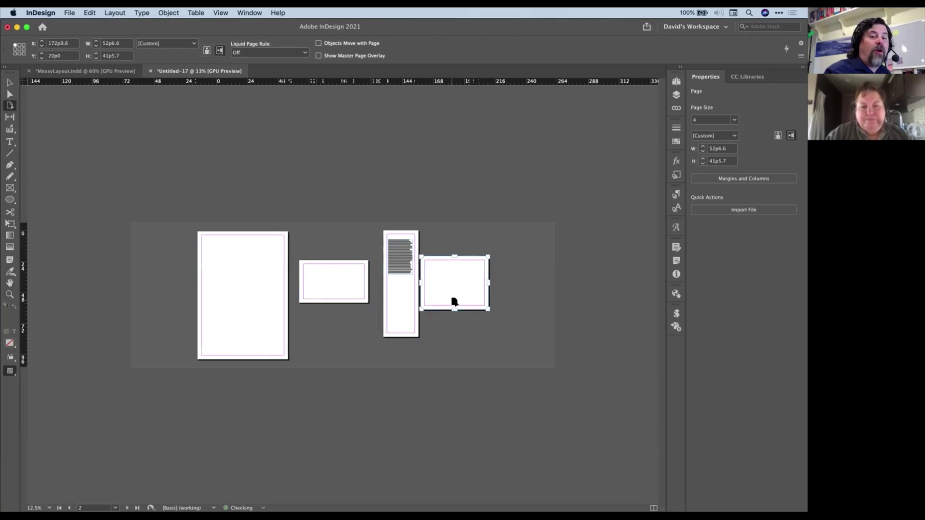
{"action": "left_click", "coordinate": [413, 292], "text": "shift"}
{"action": "left_click", "coordinate": [307, 282], "text": "shift"}
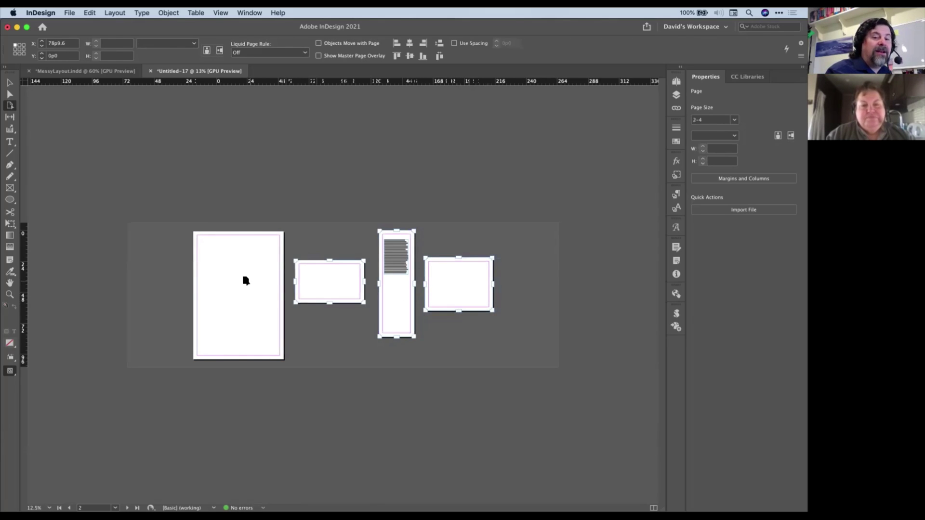
Step: Add page 1 to the selection and align all four pages on their top edges
{"action": "left_click", "coordinate": [245, 279], "text": "shift"}
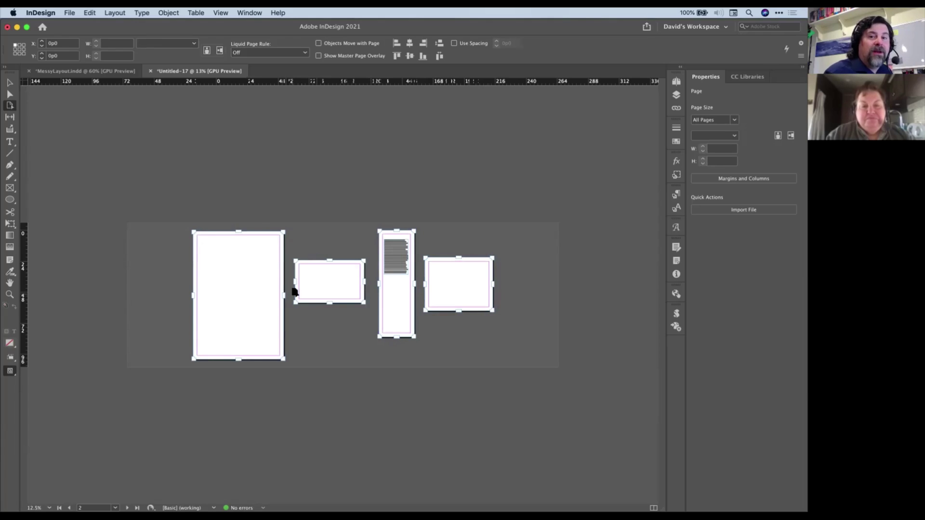
{"action": "left_click", "coordinate": [397, 57]}
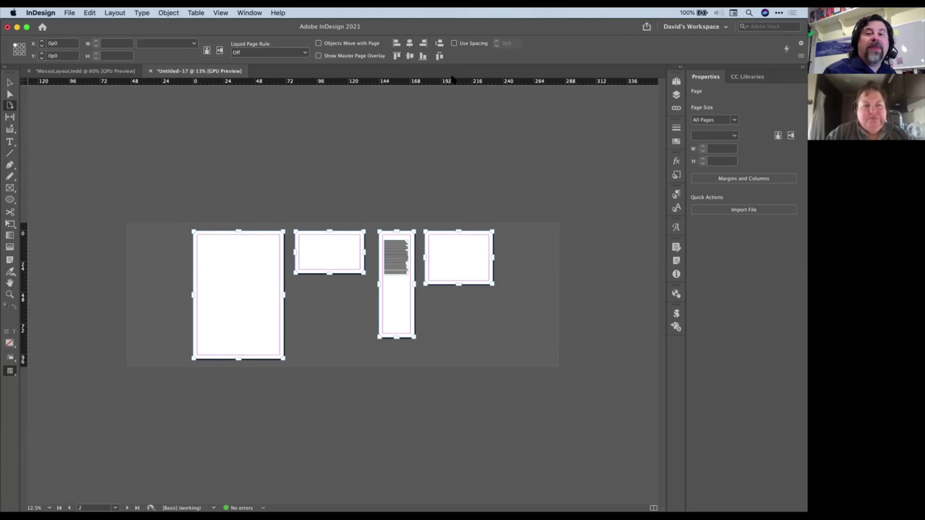
Step: Distribute the pages horizontally with Use Spacing set to 1in, a 6p0 gap
{"action": "left_click", "coordinate": [453, 44]}
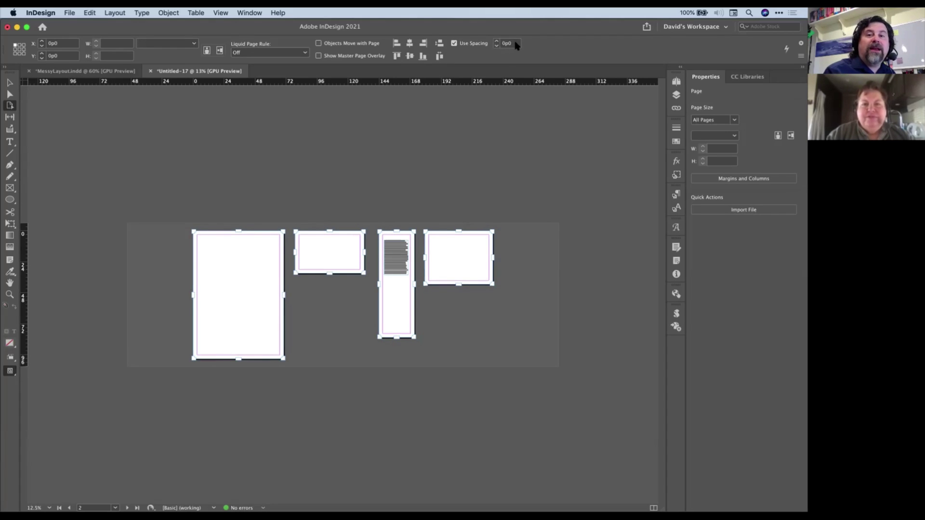
{"action": "left_click", "coordinate": [501, 44]}
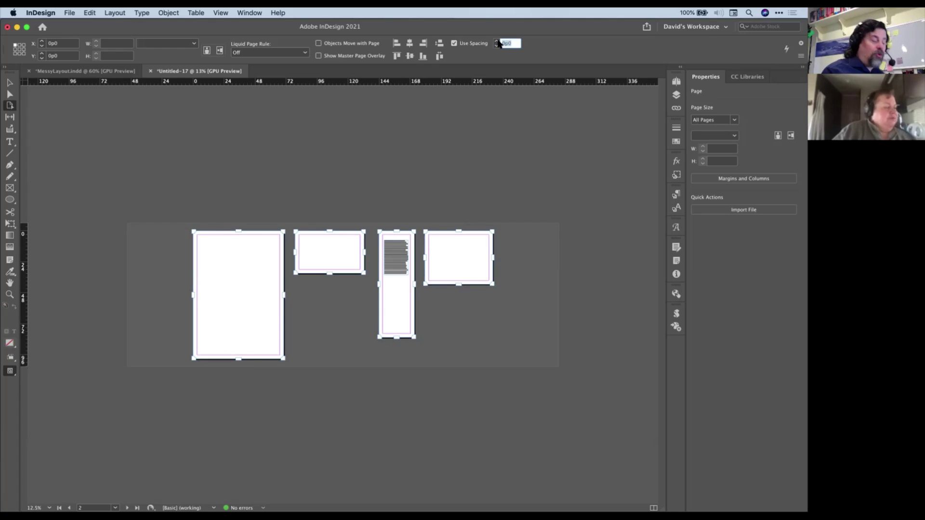
{"action": "type", "text": "1"}
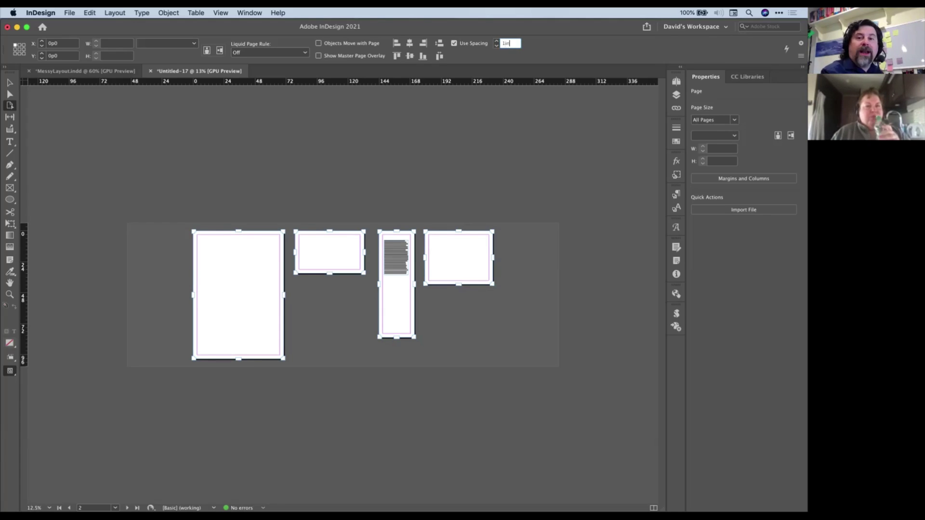
{"action": "type", "text": "in"}
{"action": "key", "text": "Return"}
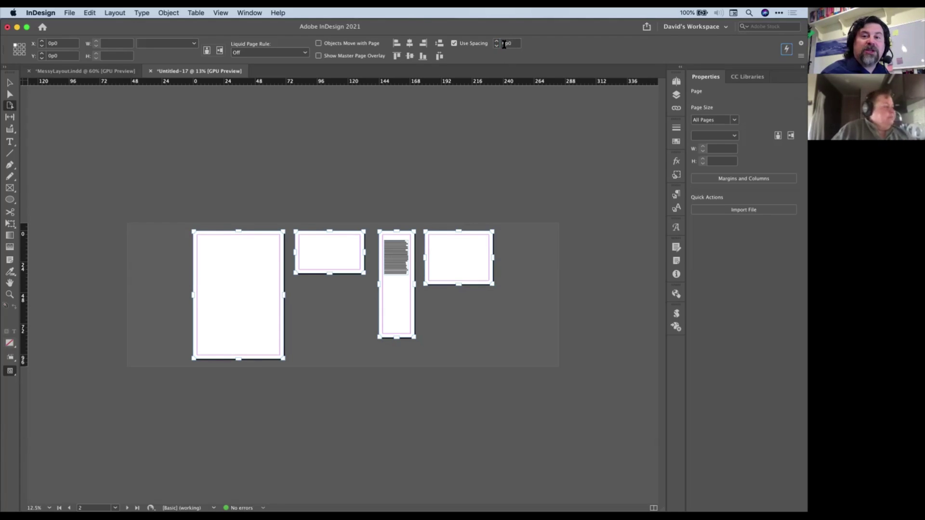
{"action": "left_click", "coordinate": [439, 56]}
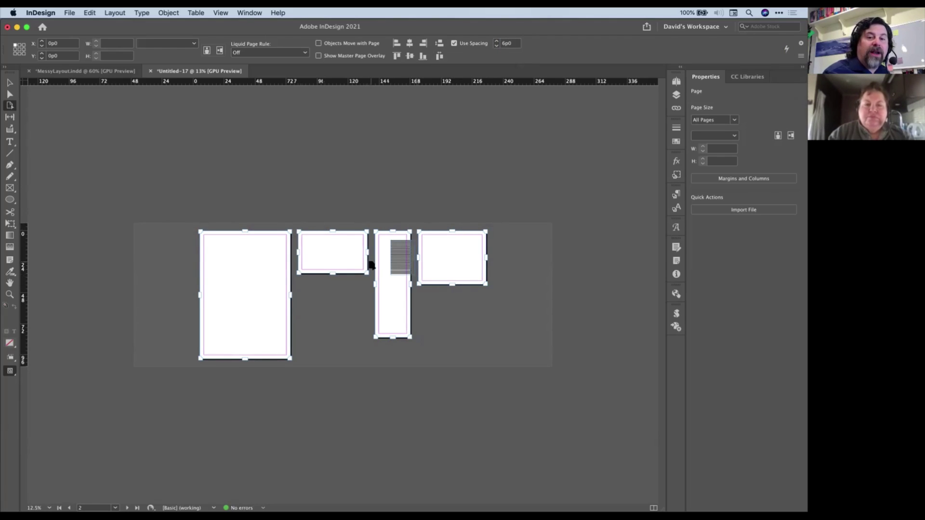
{"action": "left_click", "coordinate": [9, 83]}
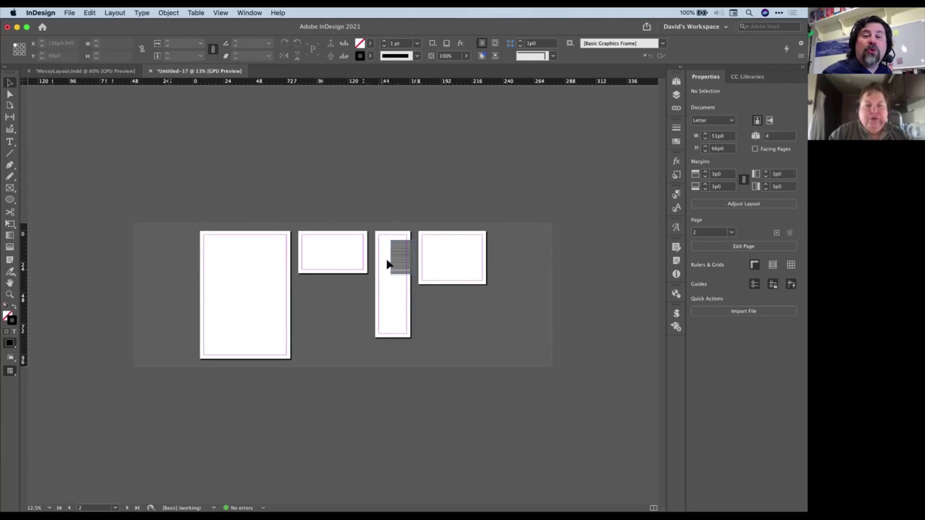
Step: Move the placeholder text frame up to the top-left of the tall page
{"action": "left_click_drag", "start_coordinate": [386, 264], "coordinate": [381, 263]}
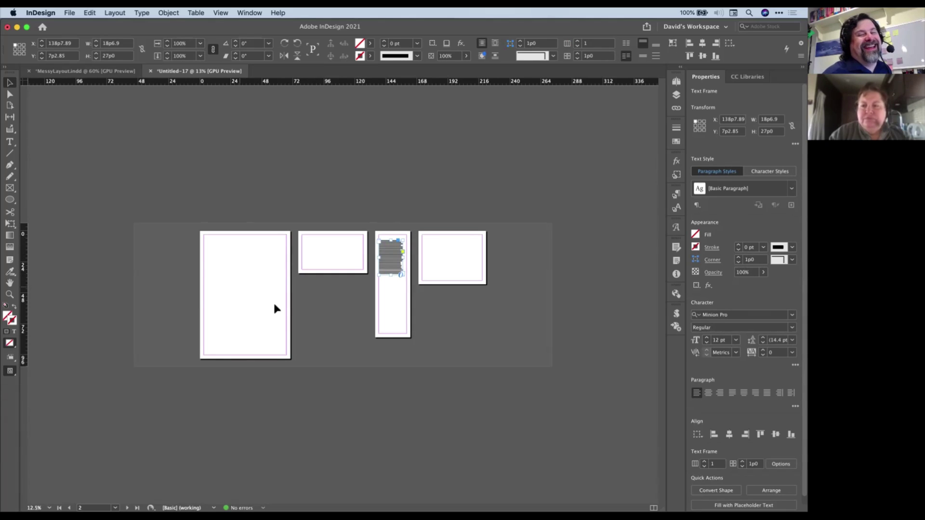
Step: Show the Pages panel to confirm all four pages share one spread
{"action": "left_click", "coordinate": [676, 82]}
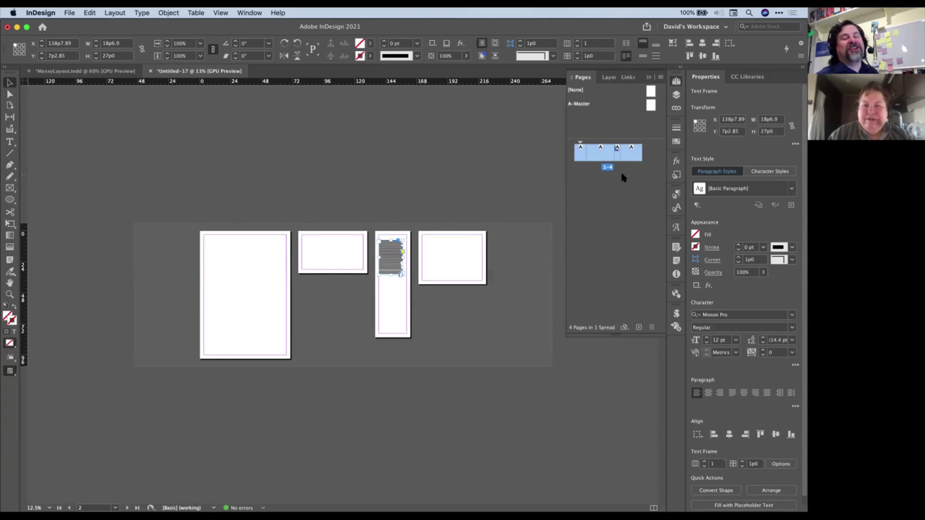